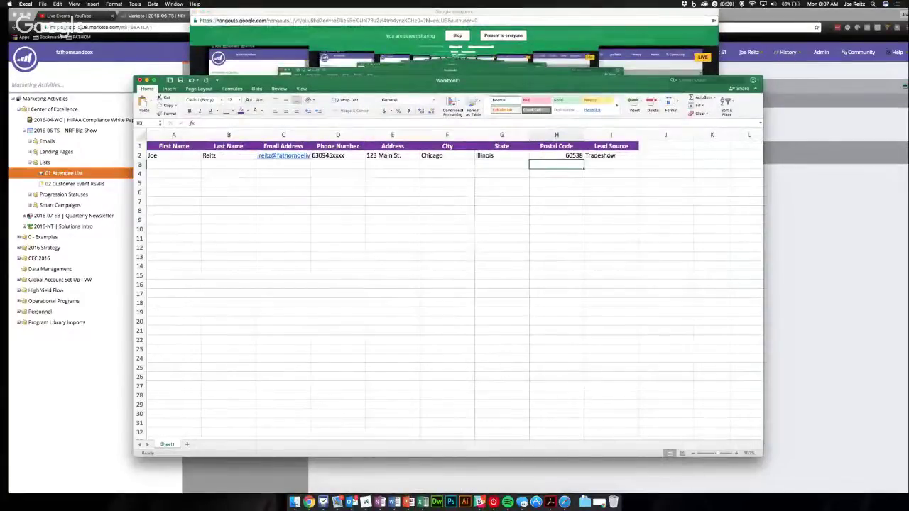
Step: Enlarge the workbook window and review the lead list's header columns, the empty rows below and the unused header cells beside Lead Source
left_click_drag(133, 76, 35, 9)
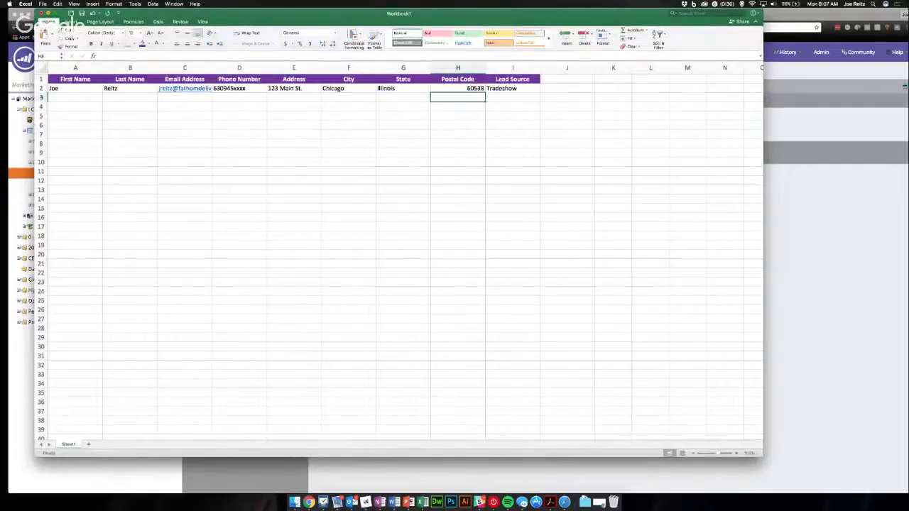
left_click_drag(75, 98, 469, 245)
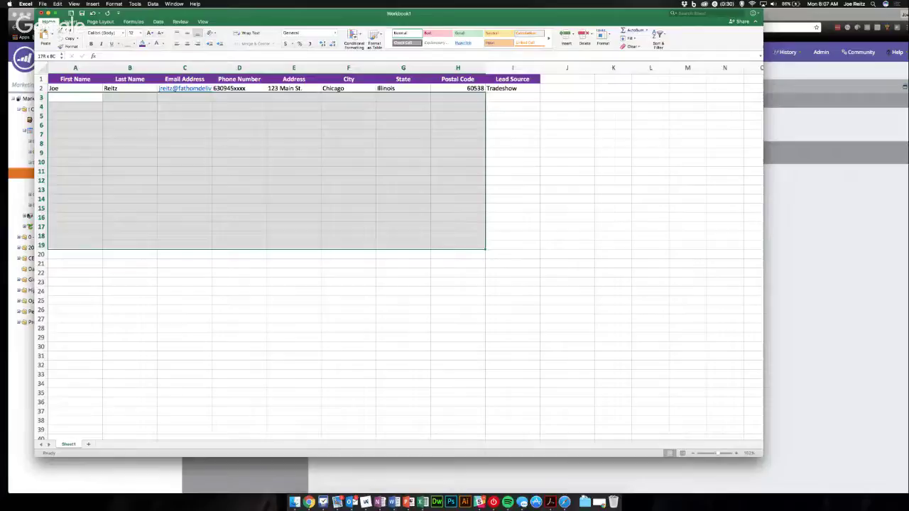
left_click(402, 115)
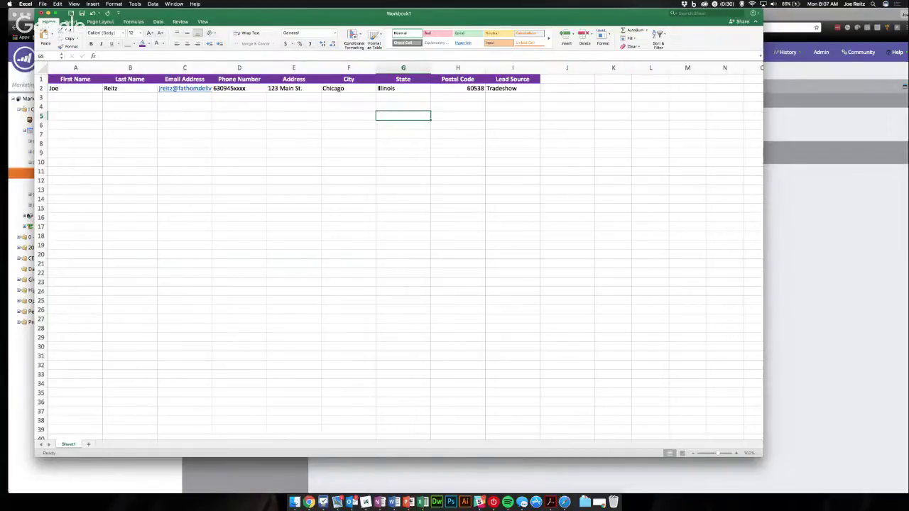
left_click(512, 79)
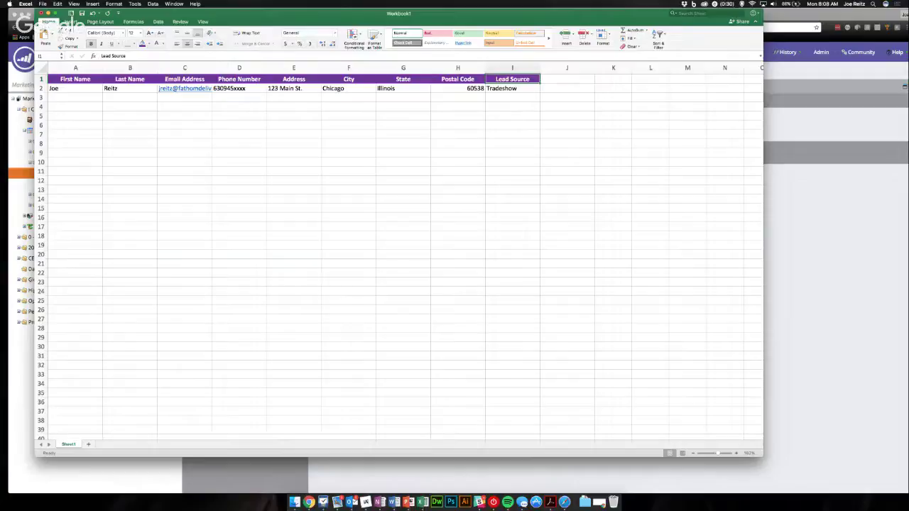
left_click(512, 97)
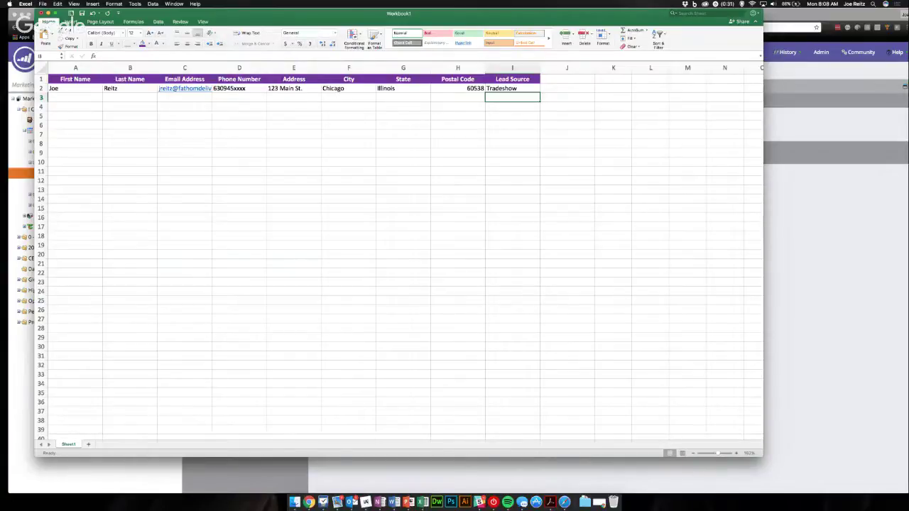
left_click(567, 79)
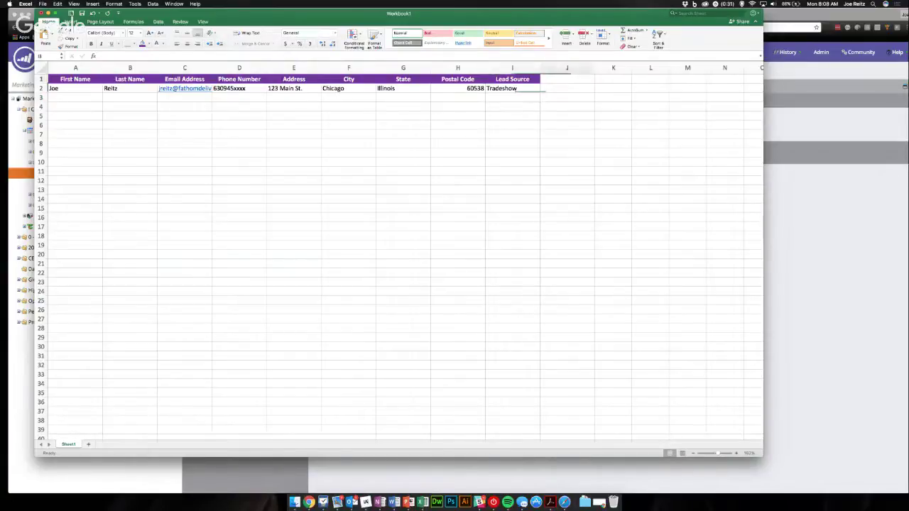
left_click(613, 78)
left_click(649, 78)
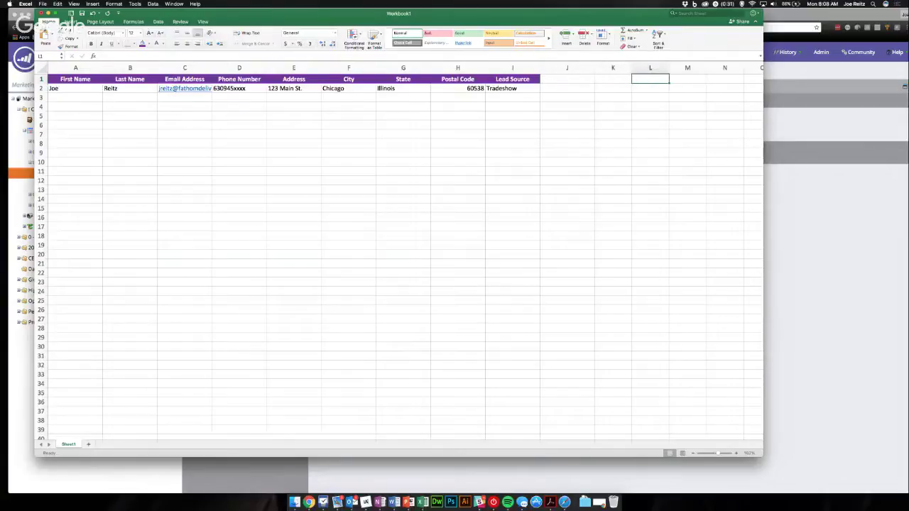
key("Left")
key("Left")
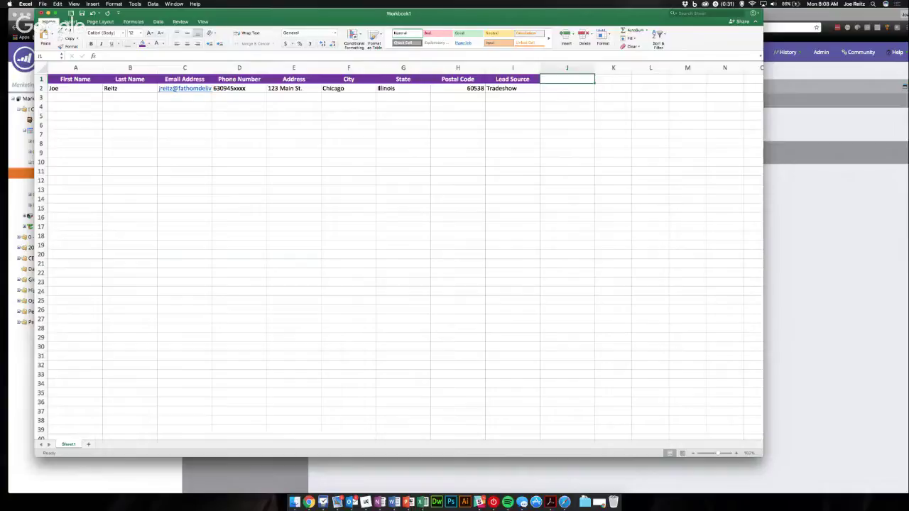
Step: Fill the Email Address and Lead Source header cells with green to set them apart from the other headers
left_click(184, 79)
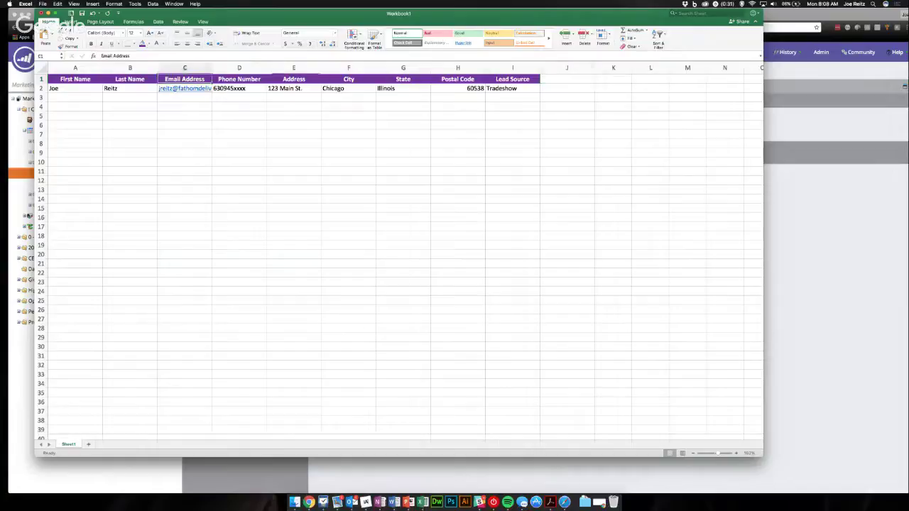
left_click(149, 43)
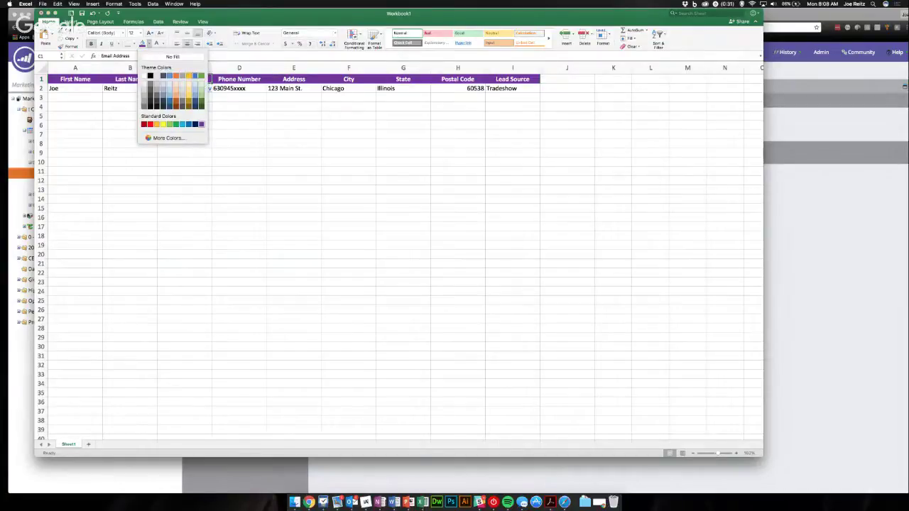
left_click(195, 75)
left_click(149, 44)
left_click(202, 75)
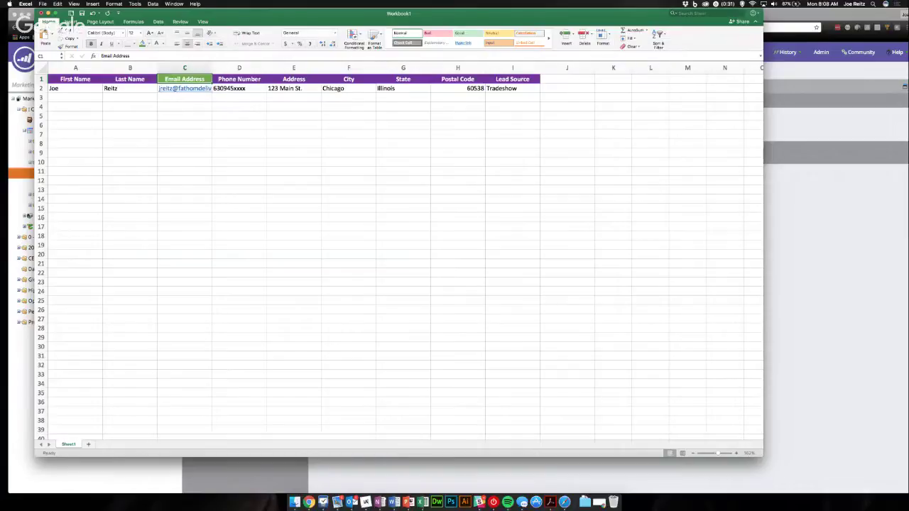
left_click(511, 79)
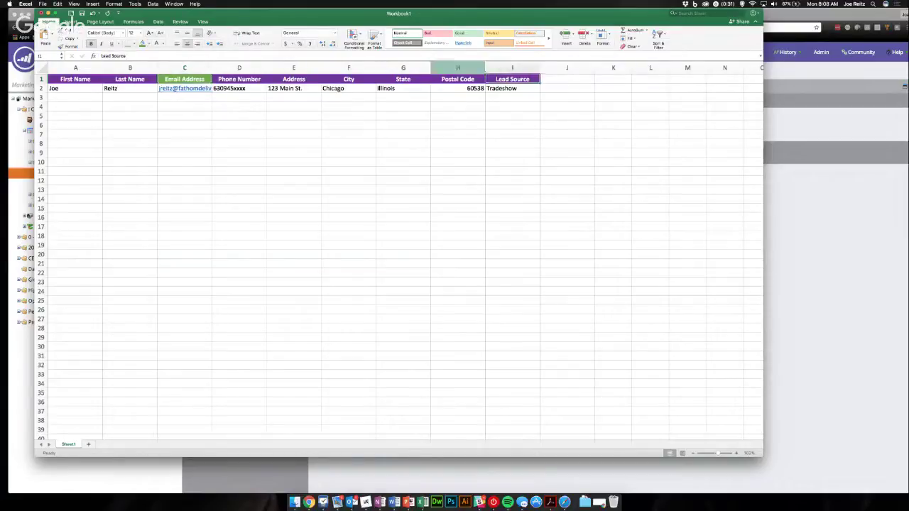
left_click(142, 43)
Step: Extend the header band by filling the empty cells J1 to L1 with the standard purple
left_click_drag(566, 79, 650, 79)
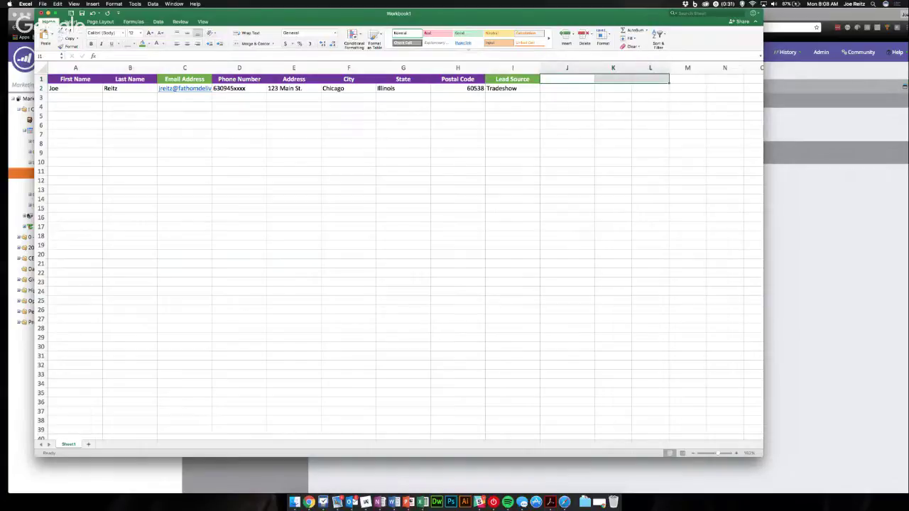
left_click(148, 43)
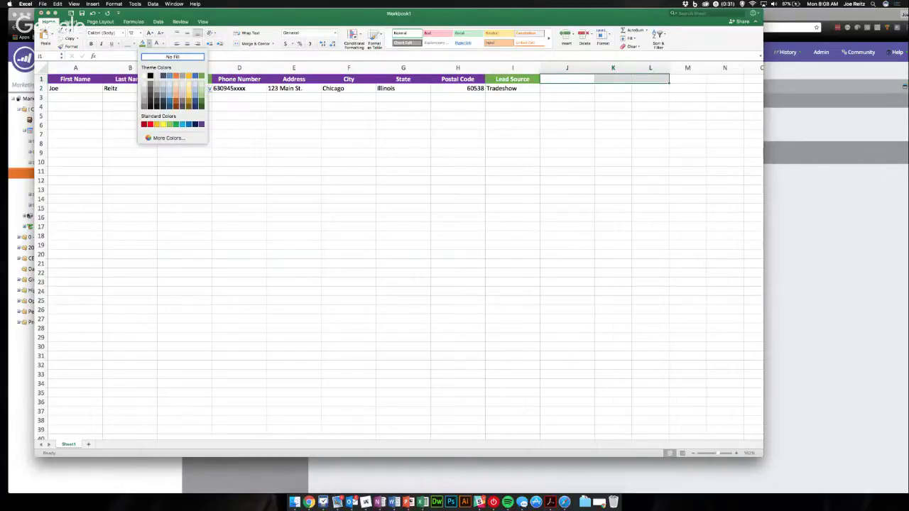
left_click(201, 124)
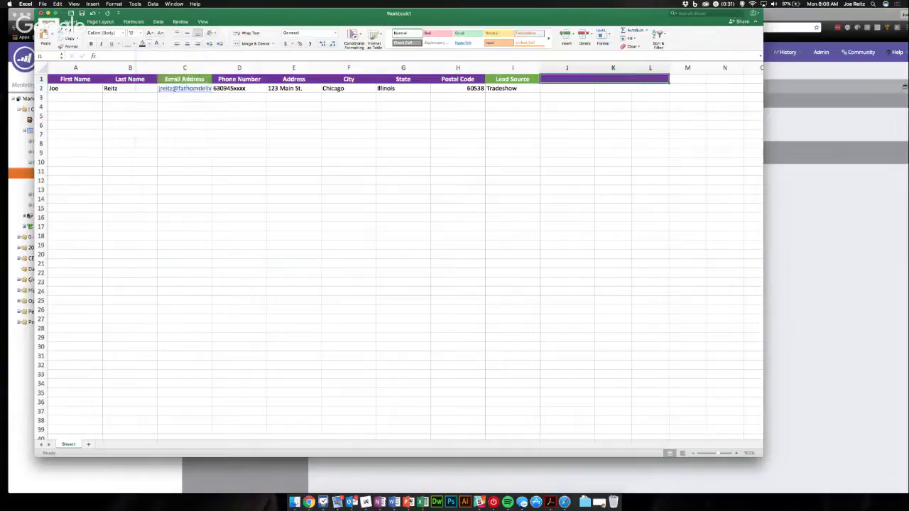
left_click(512, 125)
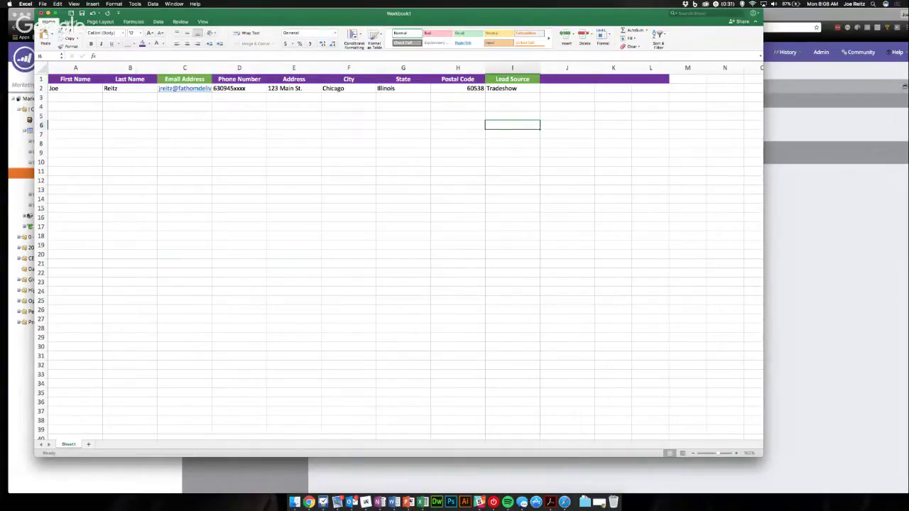
Step: Fill the Postal Code header cell with the same green as the Email Address and Lead Source headers
left_click(457, 79)
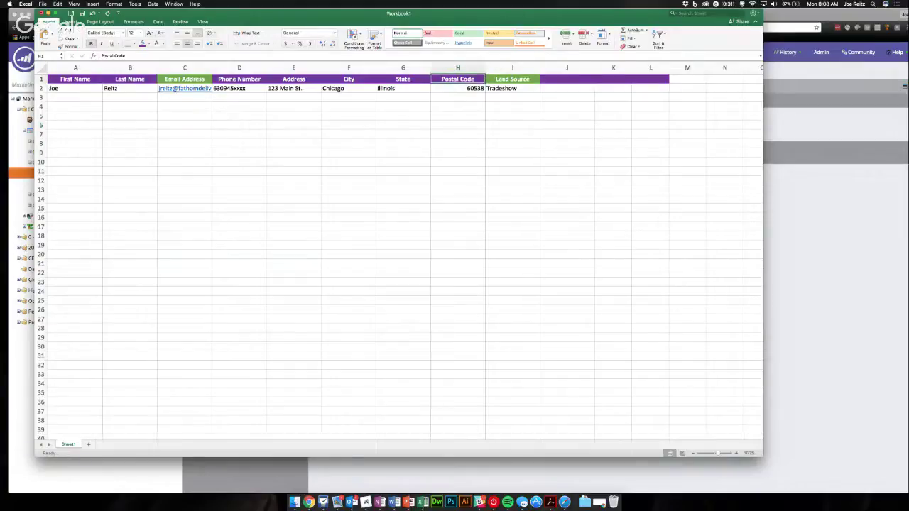
left_click(147, 43)
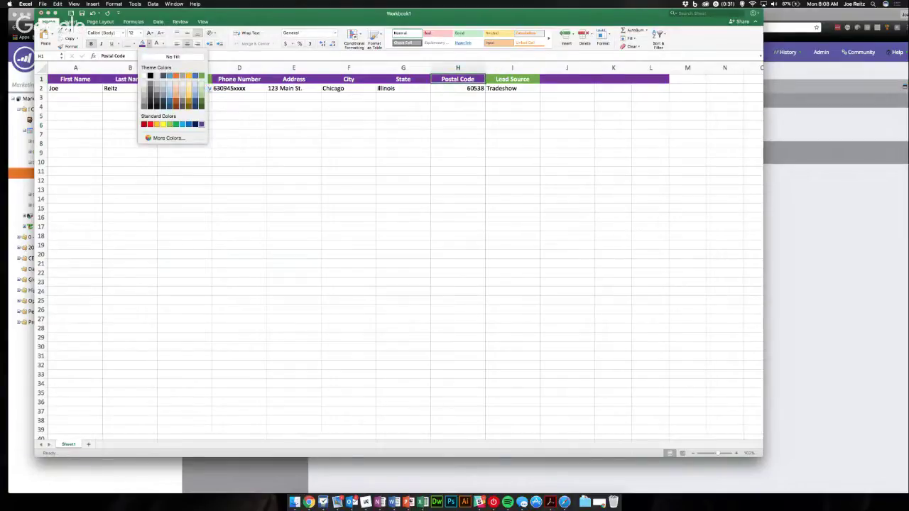
left_click(201, 81)
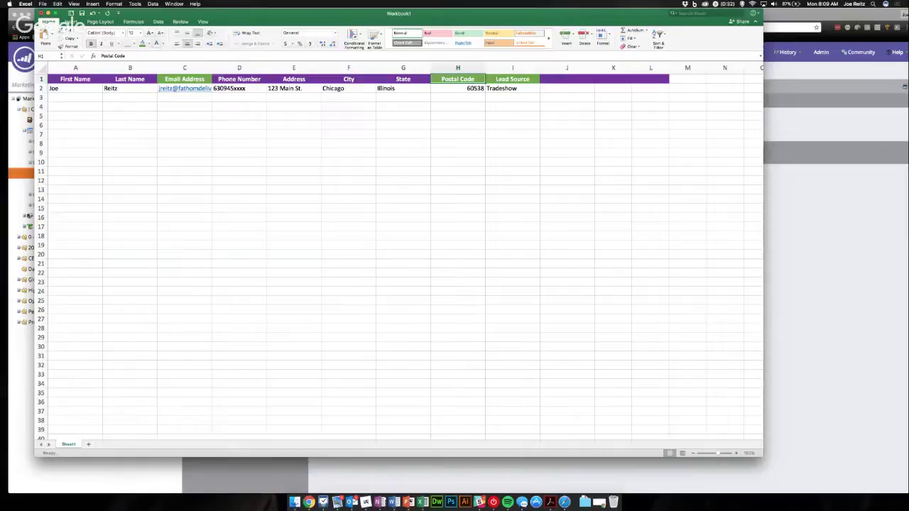
left_click(238, 125)
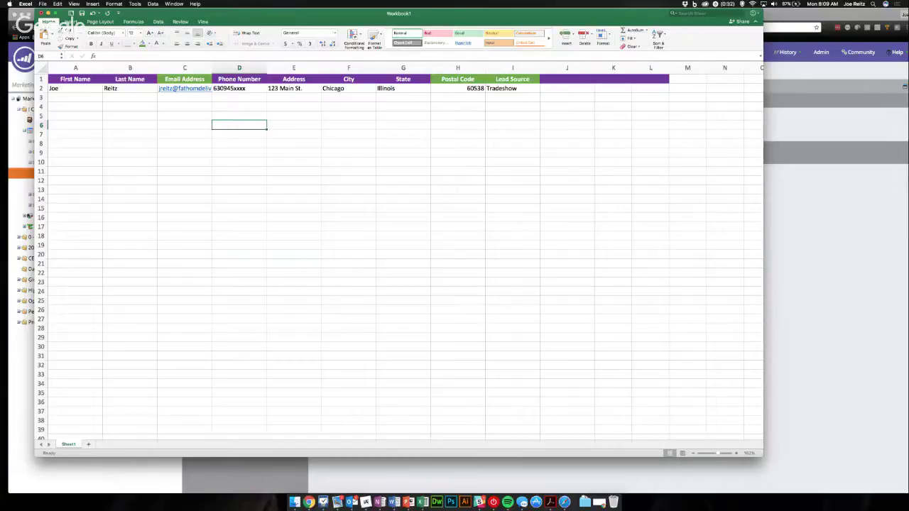
Step: Save the workbook to the Desktop as Workbook1 in Comma Separated Values (.csv) format
left_click(43, 4)
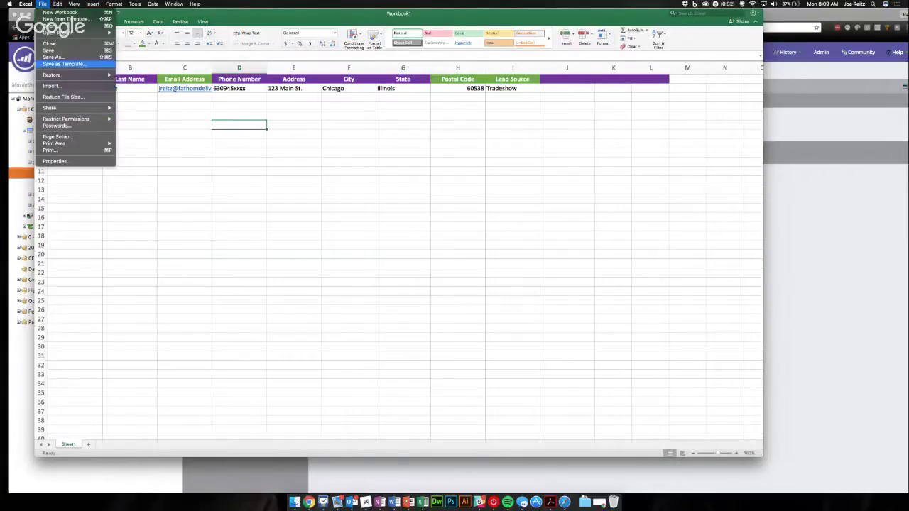
left_click(56, 57)
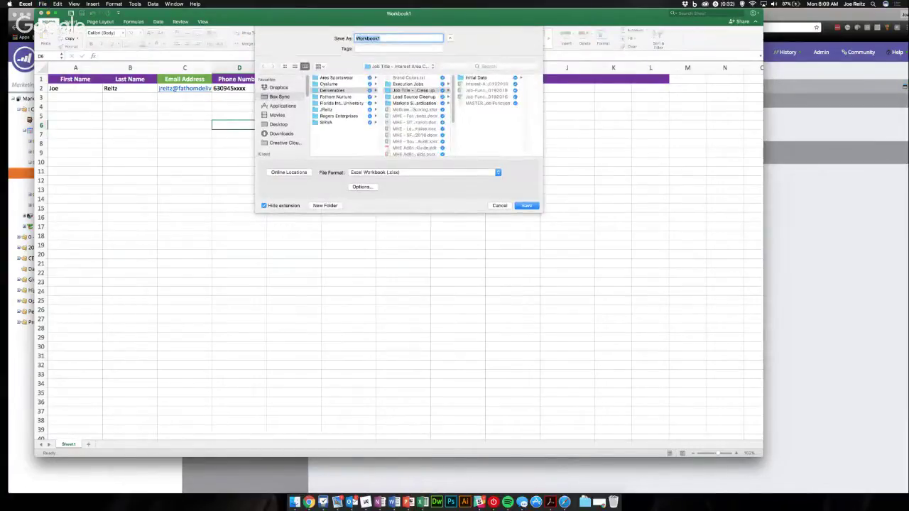
left_click(278, 124)
left_click(424, 172)
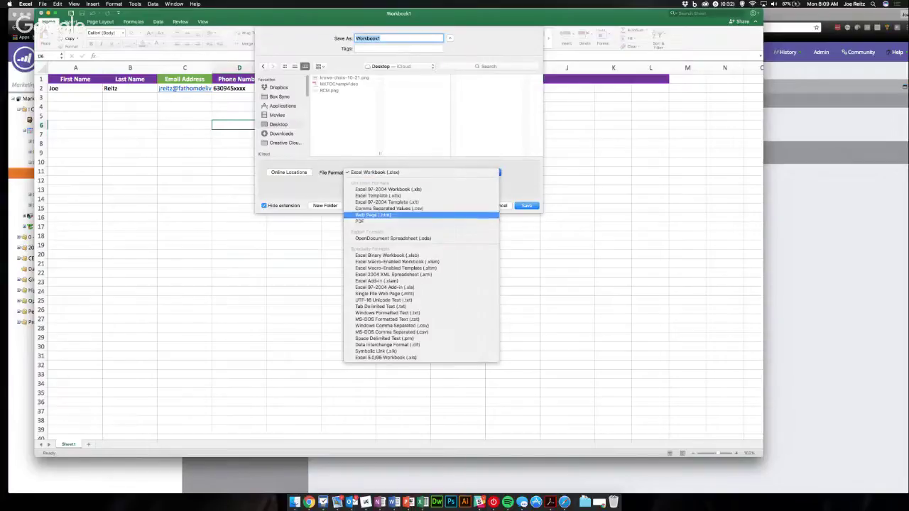
left_click(389, 208)
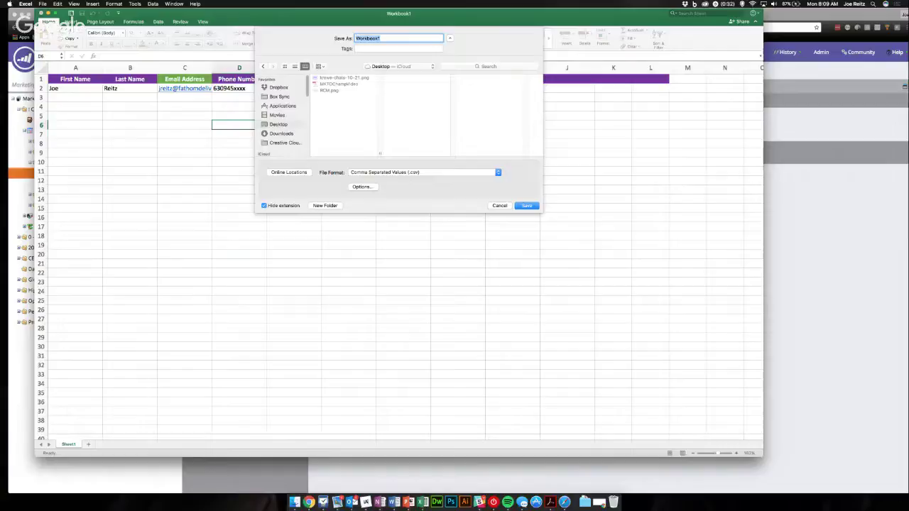
key("Return")
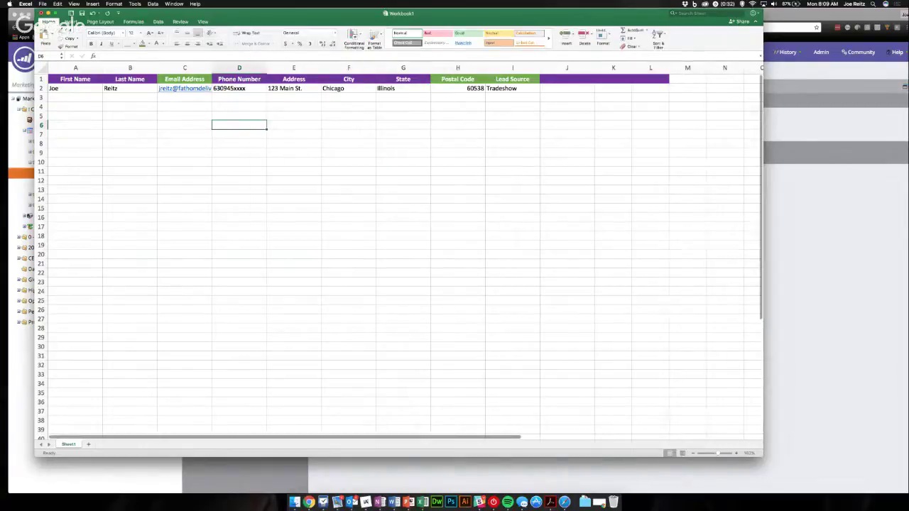
Step: Switch to Marketo in Chrome and start a list import into 01 Attendee List with Workbook1.csv from the Desktop as the file
left_click(23, 308)
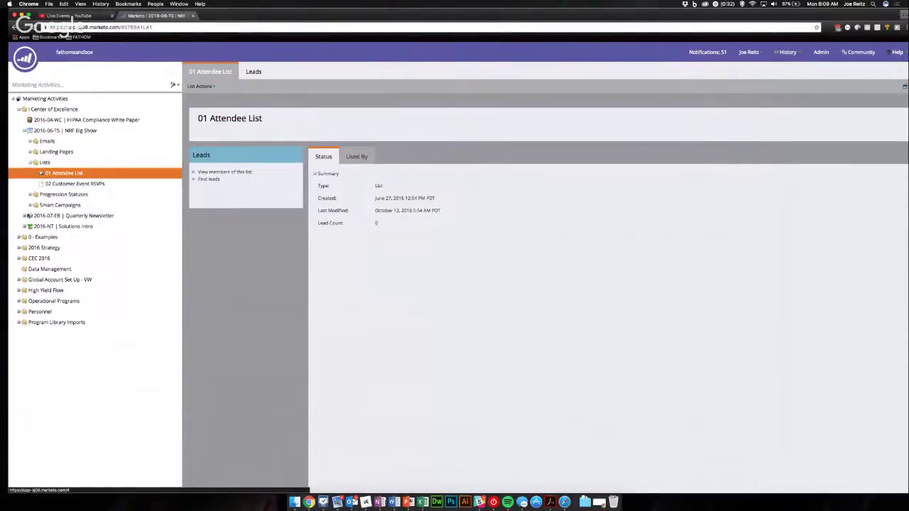
right_click(74, 174)
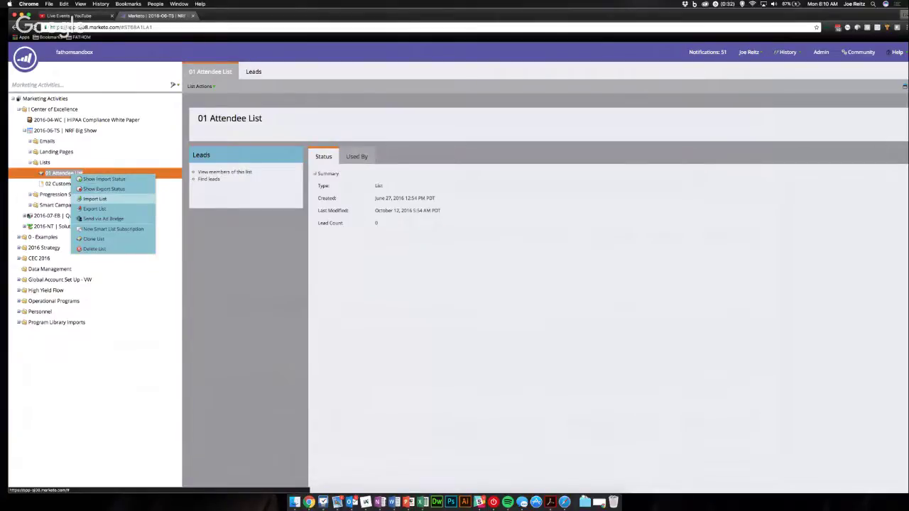
left_click(94, 199)
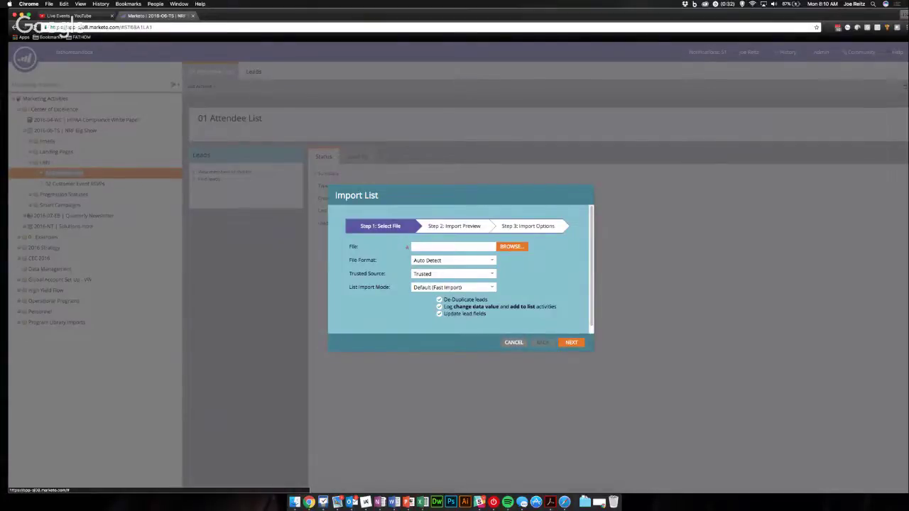
left_click(512, 246)
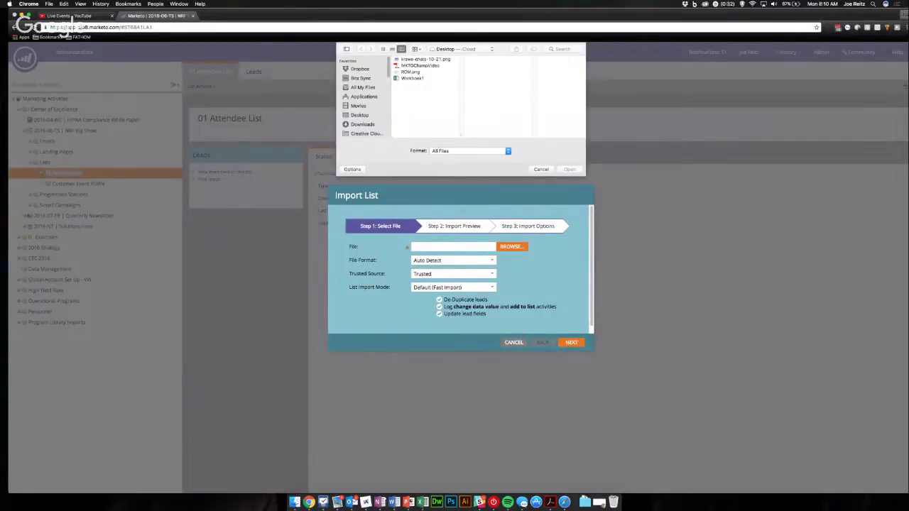
left_click(412, 78)
left_click(569, 169)
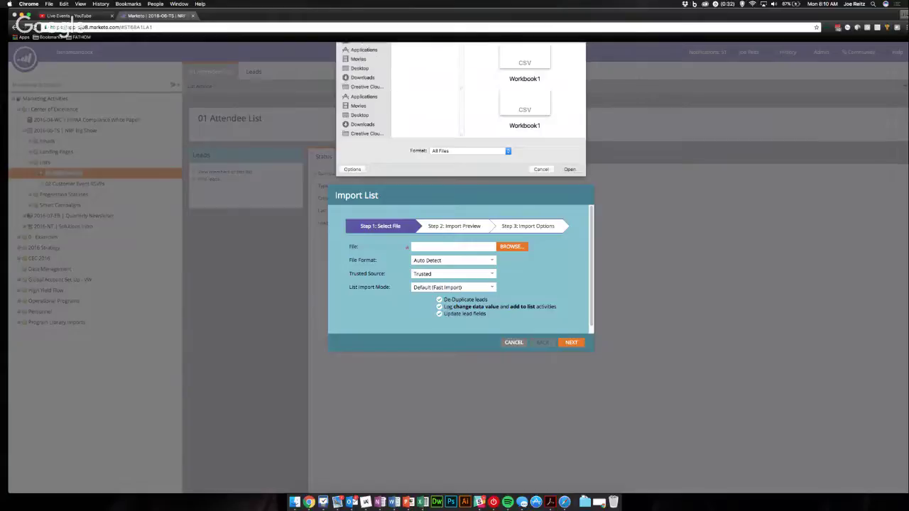
key("Return")
Step: Set the import's file format to Comma Separated Values, proceed to the import preview and check how the list columns map to Marketo fields
left_click(453, 260)
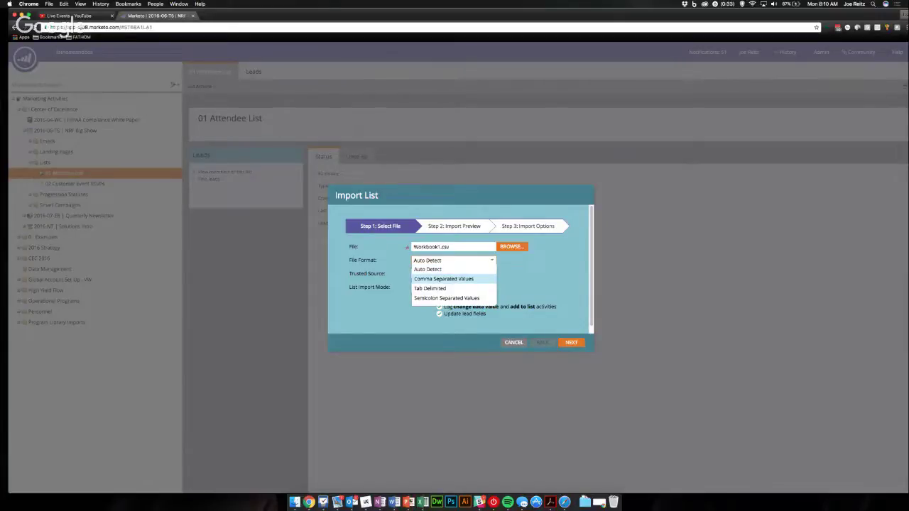
left_click(443, 278)
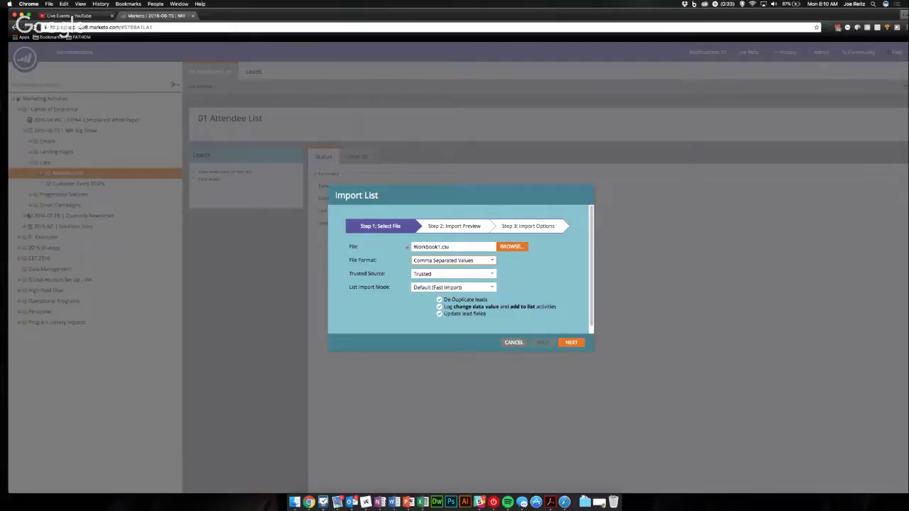
left_click(570, 342)
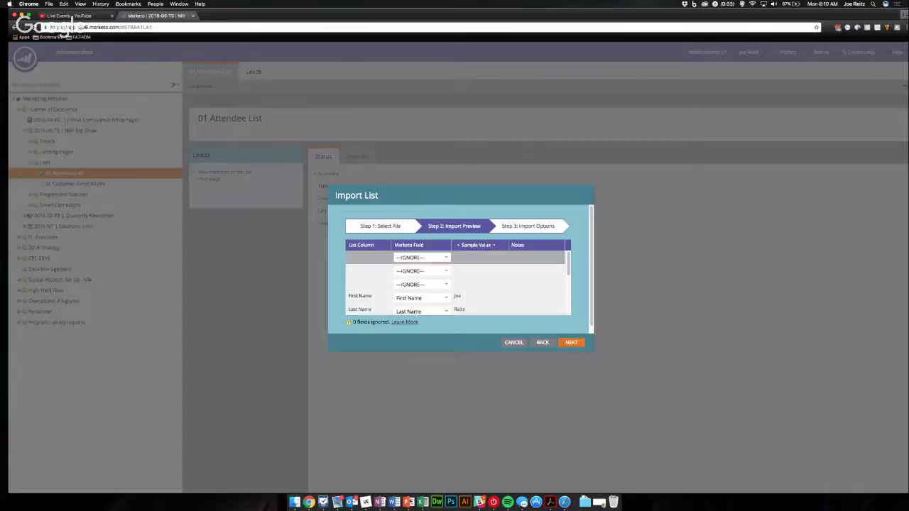
scroll(458, 277, "down", 2)
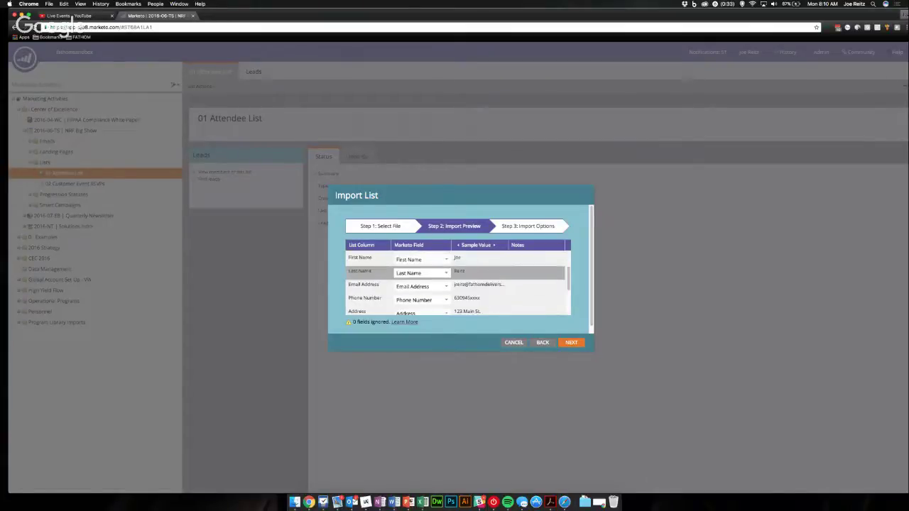
scroll(457, 277, "up", 2)
scroll(458, 281, "down", 3)
scroll(458, 281, "up", 3)
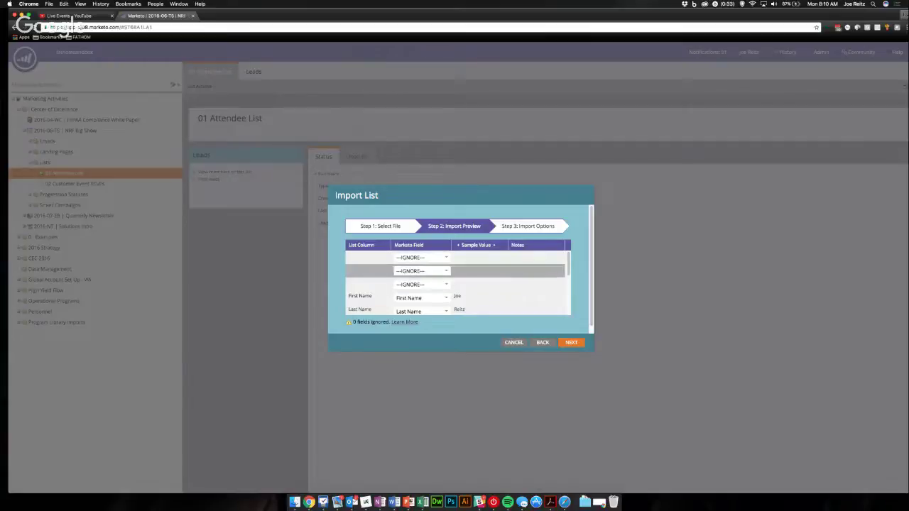
Step: Review the Marketo field mapping and sample value of each list column, from First Name through Postal Code and Lead Source
scroll(458, 281, "down", 1)
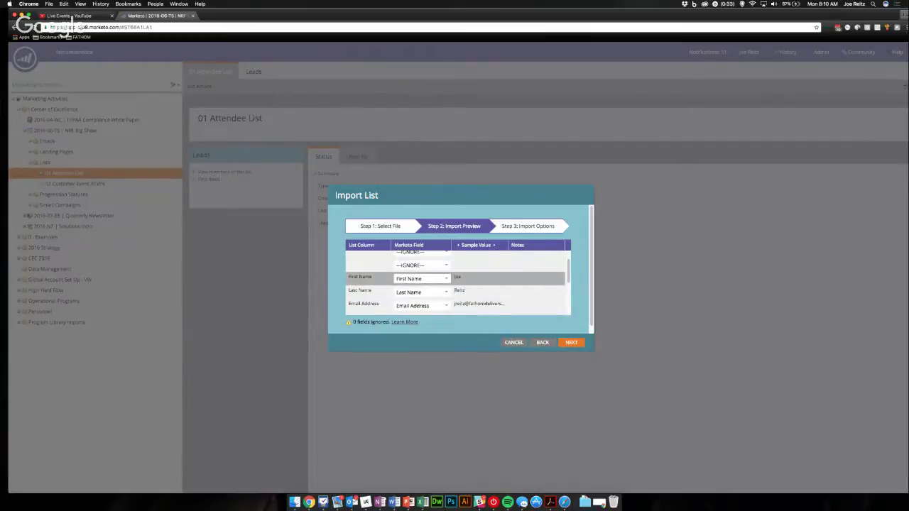
scroll(458, 292, "up", 1)
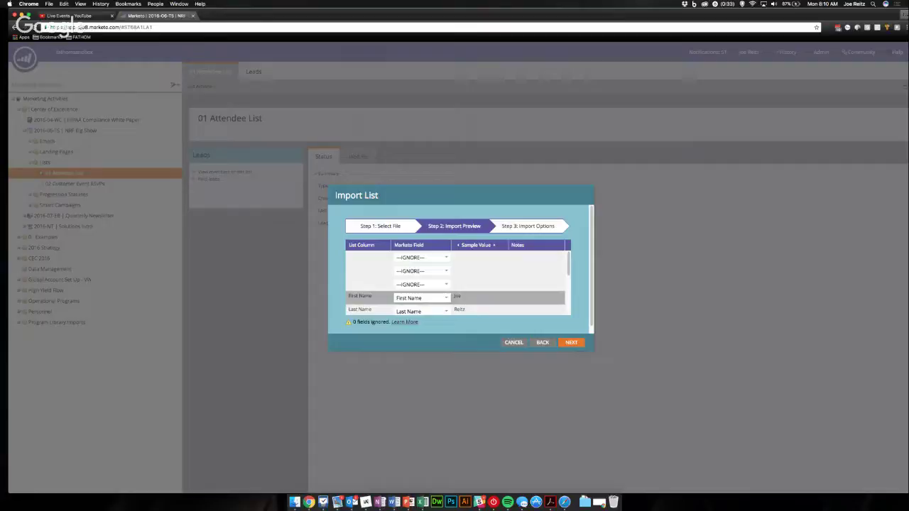
scroll(458, 287, "down", 2)
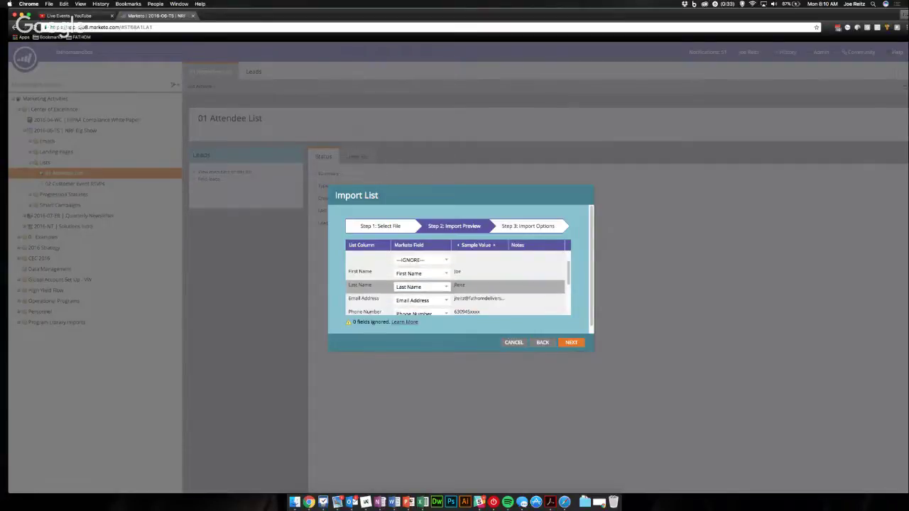
scroll(458, 289, "down", 4)
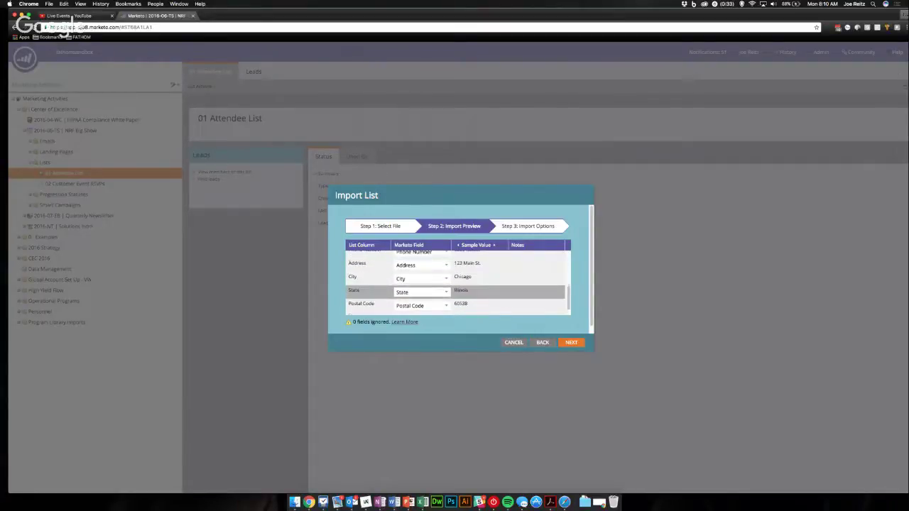
scroll(458, 293, "down", 2)
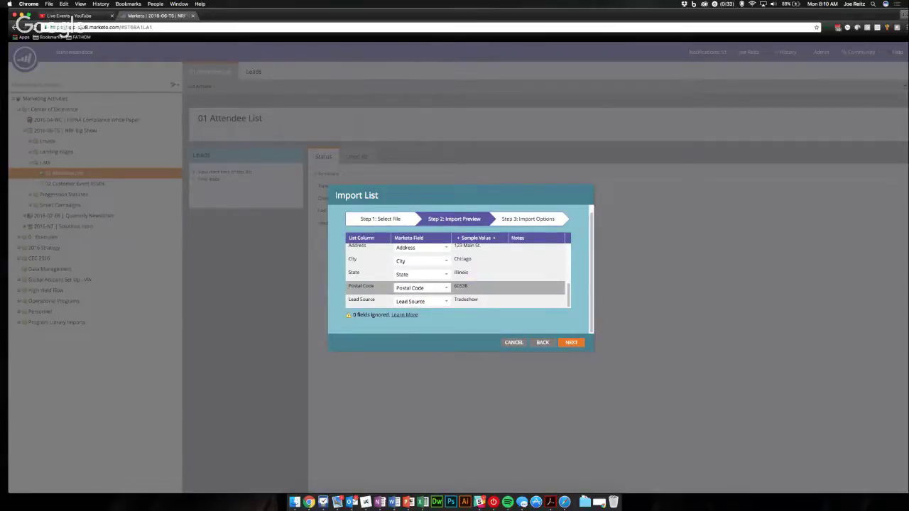
left_click(405, 288)
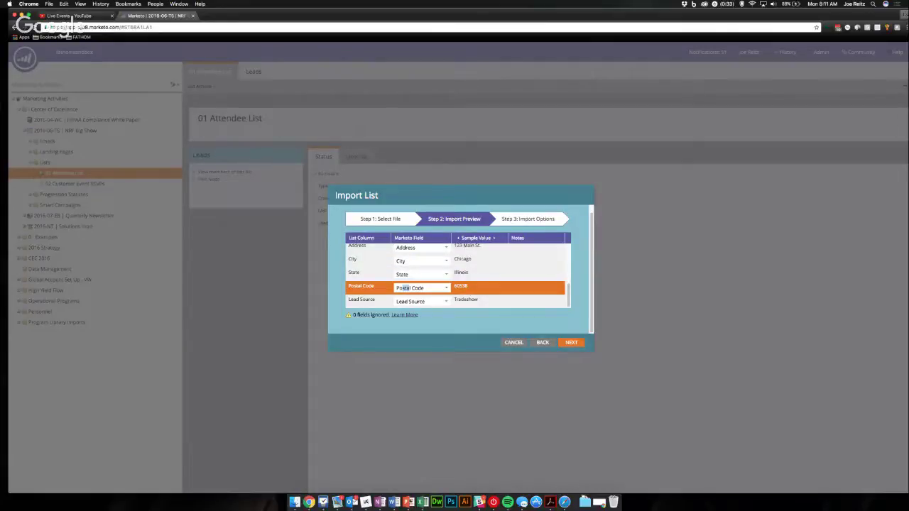
Step: Proceed to the import options, choose 2016-06-TS | NRF Big Show as the acquisition program, and cancel the import
left_click(571, 342)
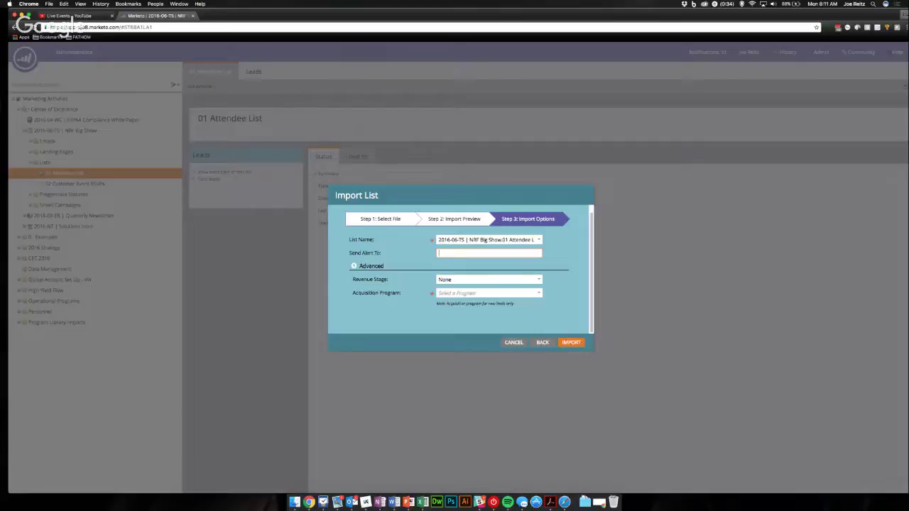
left_click(488, 293)
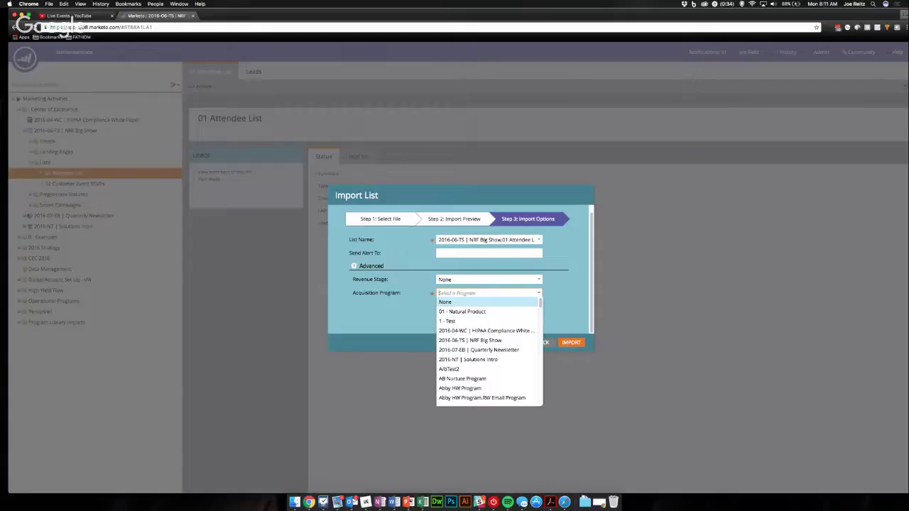
type("2016-06-")
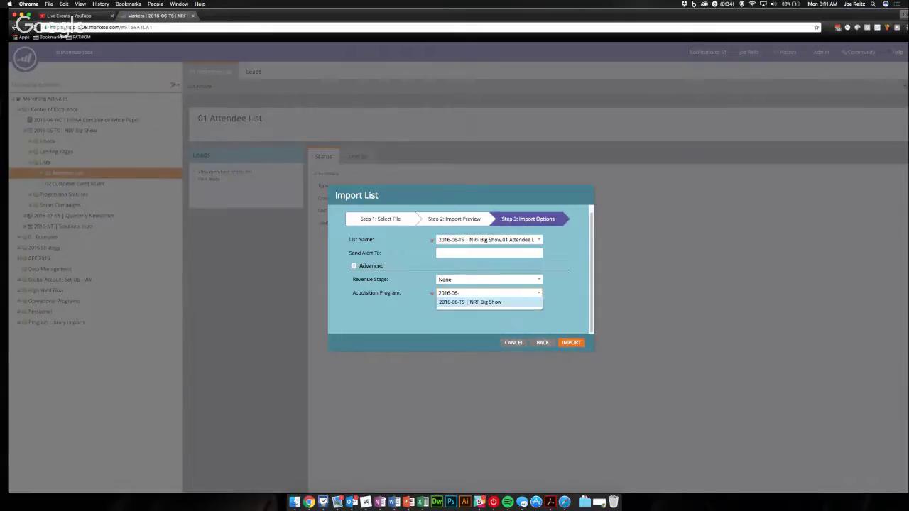
key("Return")
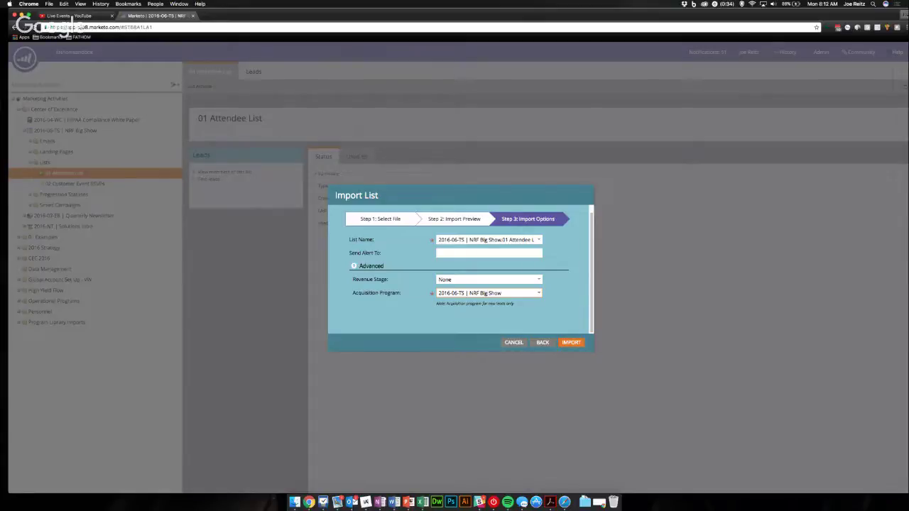
left_click(514, 343)
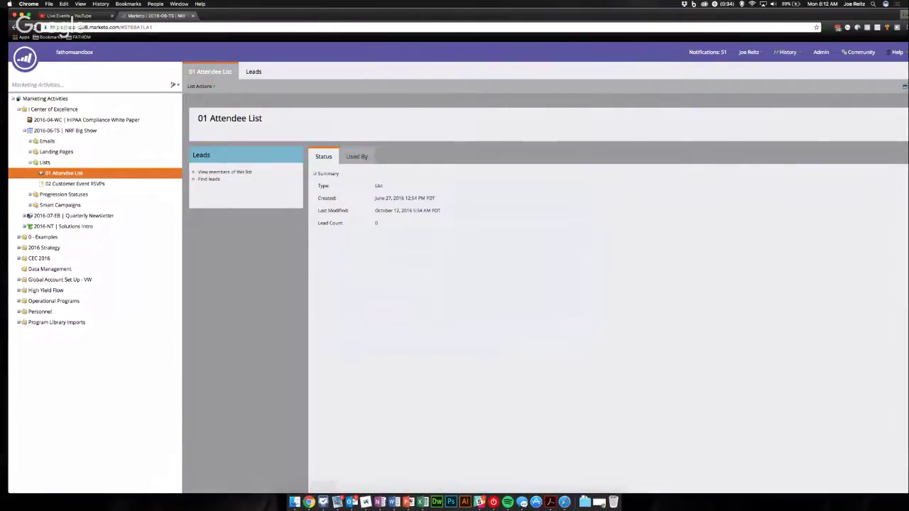
key("ctrl+Up")
left_click(261, 126)
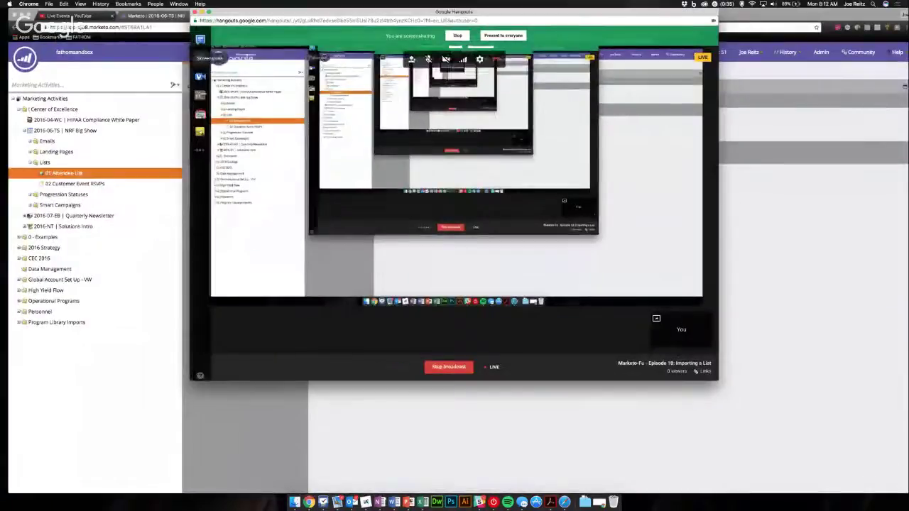